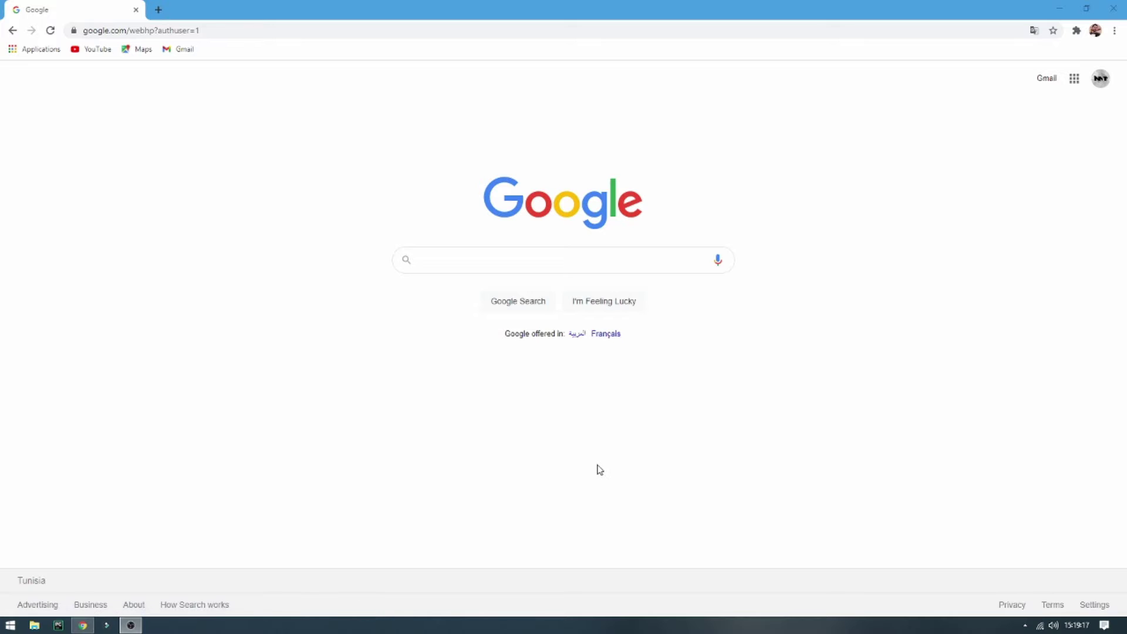
Search Google for 'odoo 14 download' via the 'odoo 14' suggestion
left_click(479, 262)
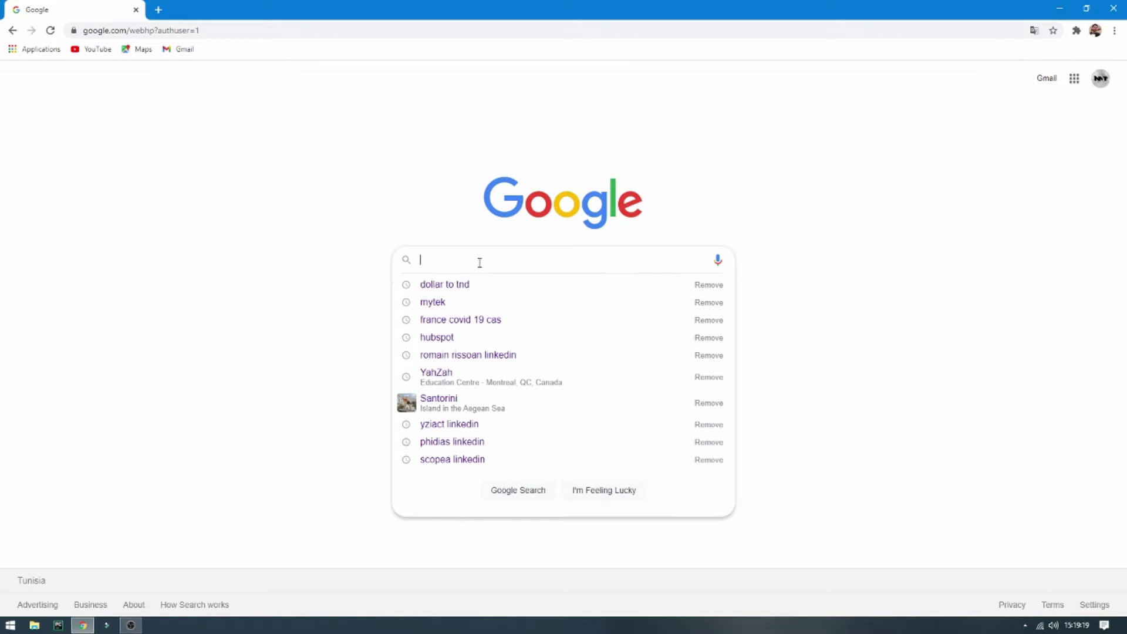
type("odoo ")
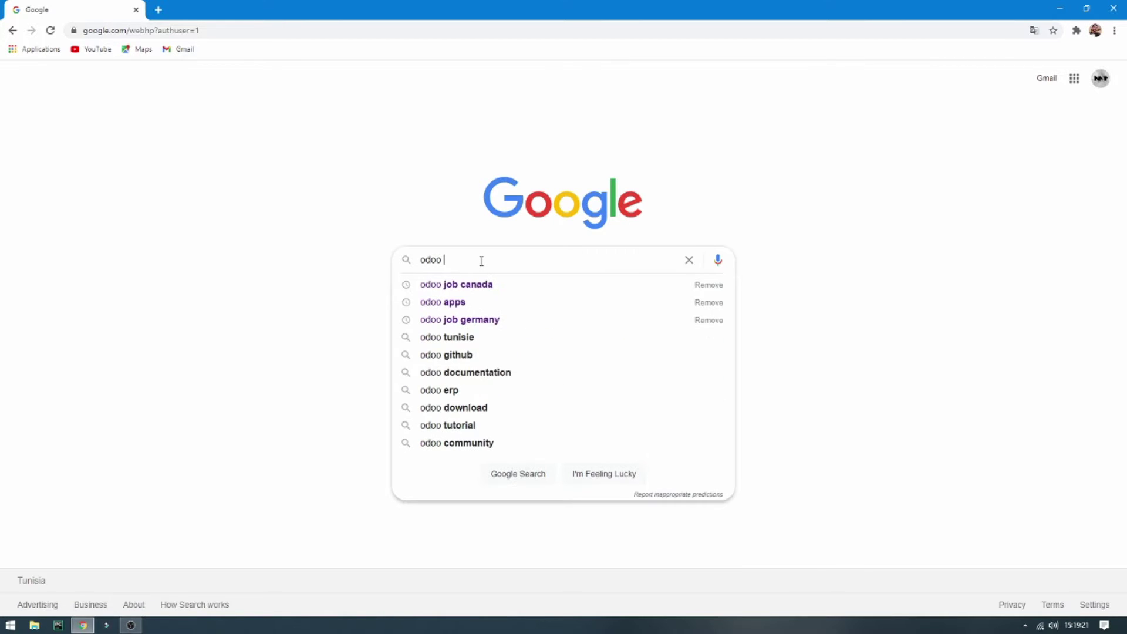
type("14")
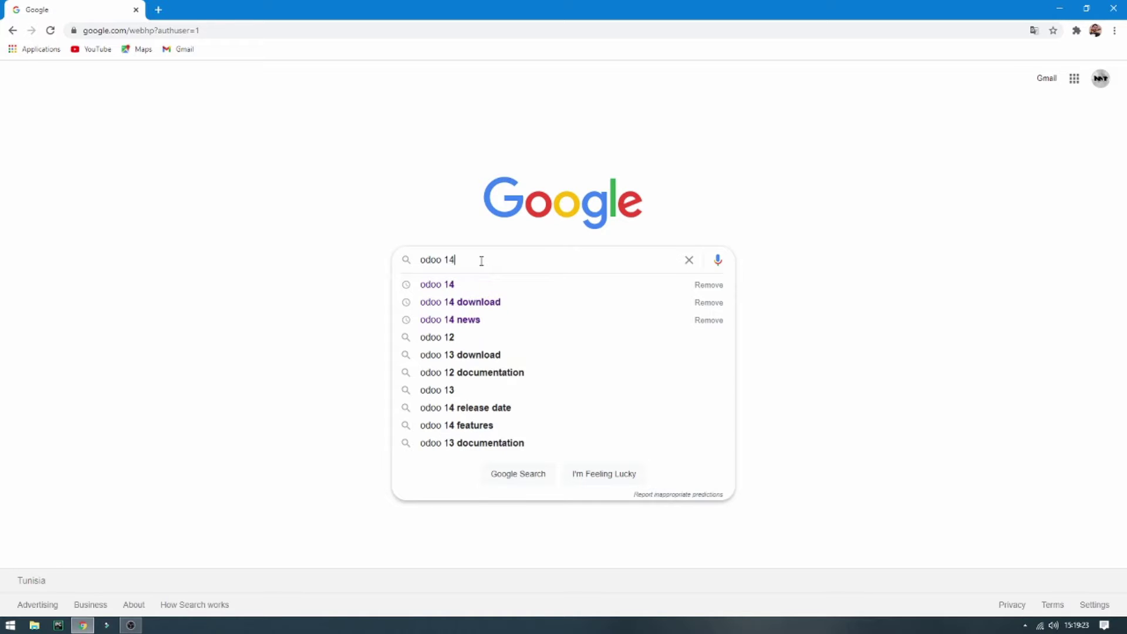
key("Down")
key("Down")
key("Return")
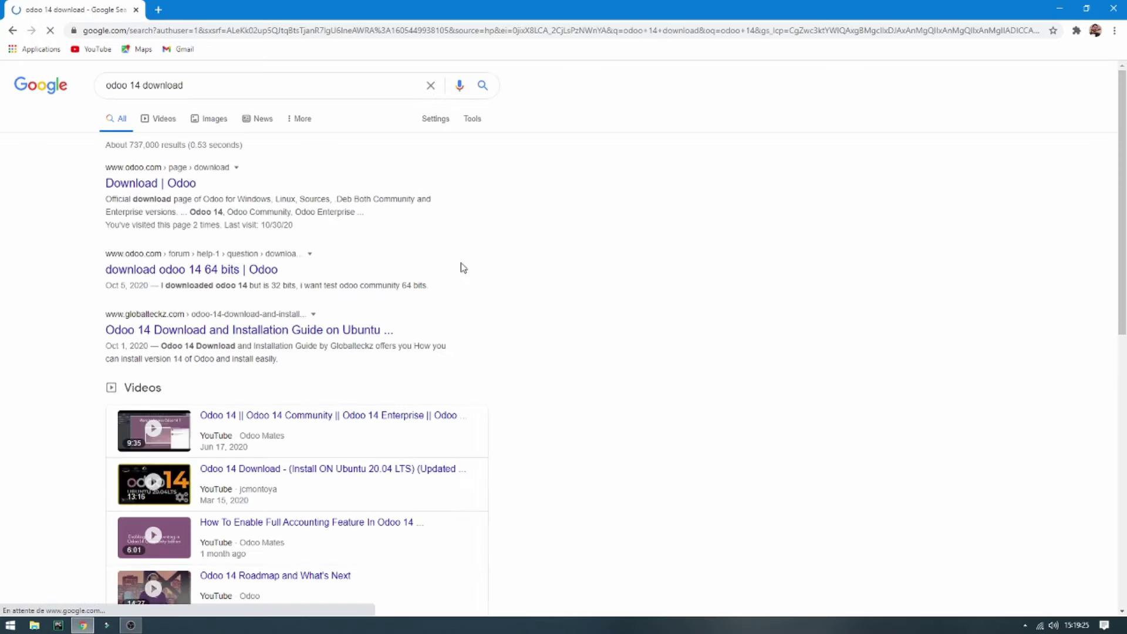
Open the official Odoo download page and fill in the company, name and e-mail fields
left_click(148, 187)
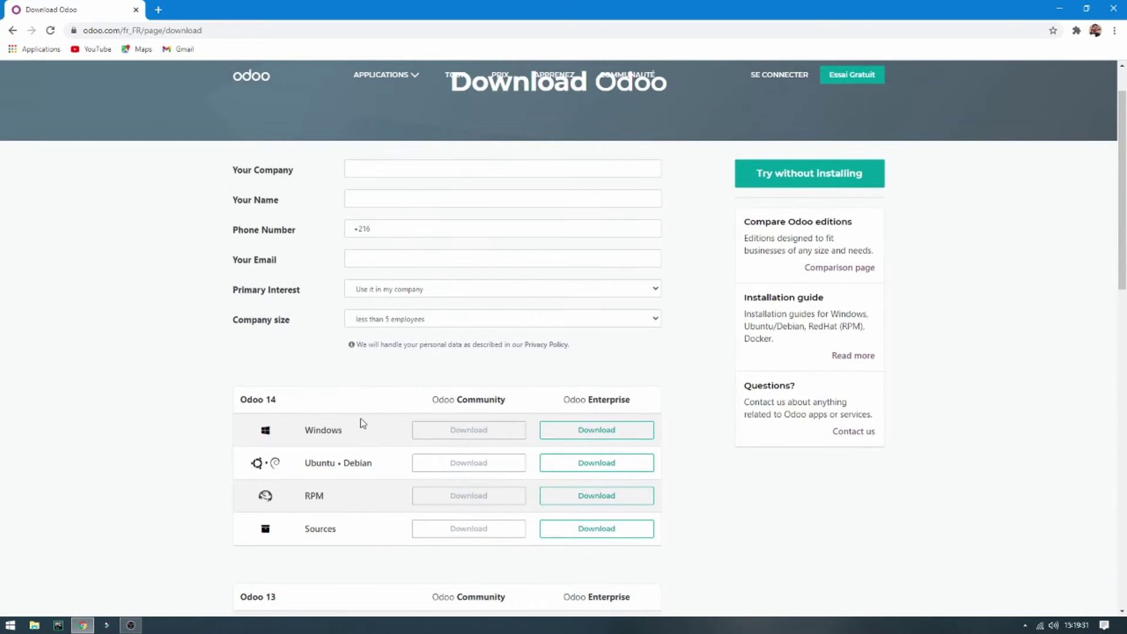
left_click(416, 223)
type("test")
left_click(427, 257)
type("te")
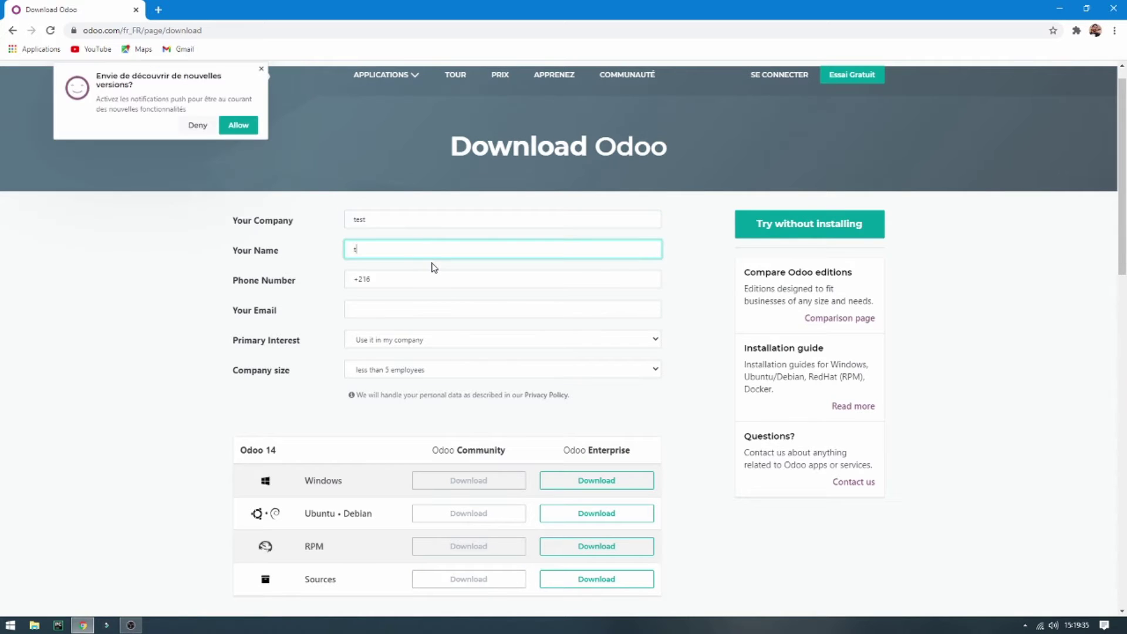
left_click(390, 311)
left_click(469, 419)
Download the Odoo 14 Community installer for Windows and deny the notification prompt
scroll(469, 411, "down", 3)
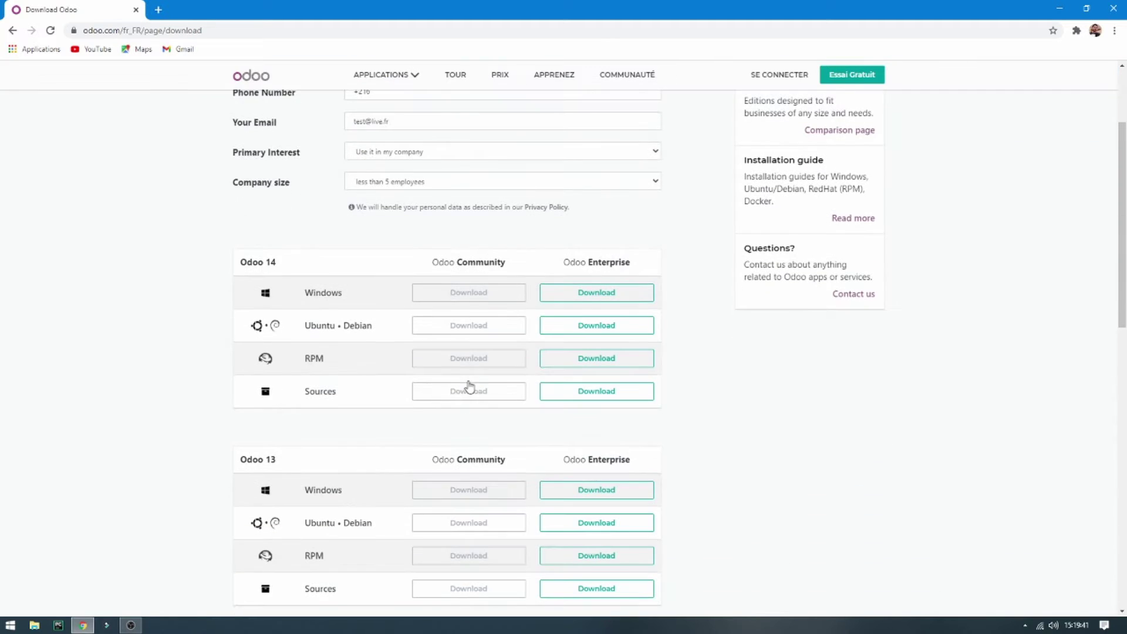
scroll(464, 303, "up", 2)
left_click(465, 388)
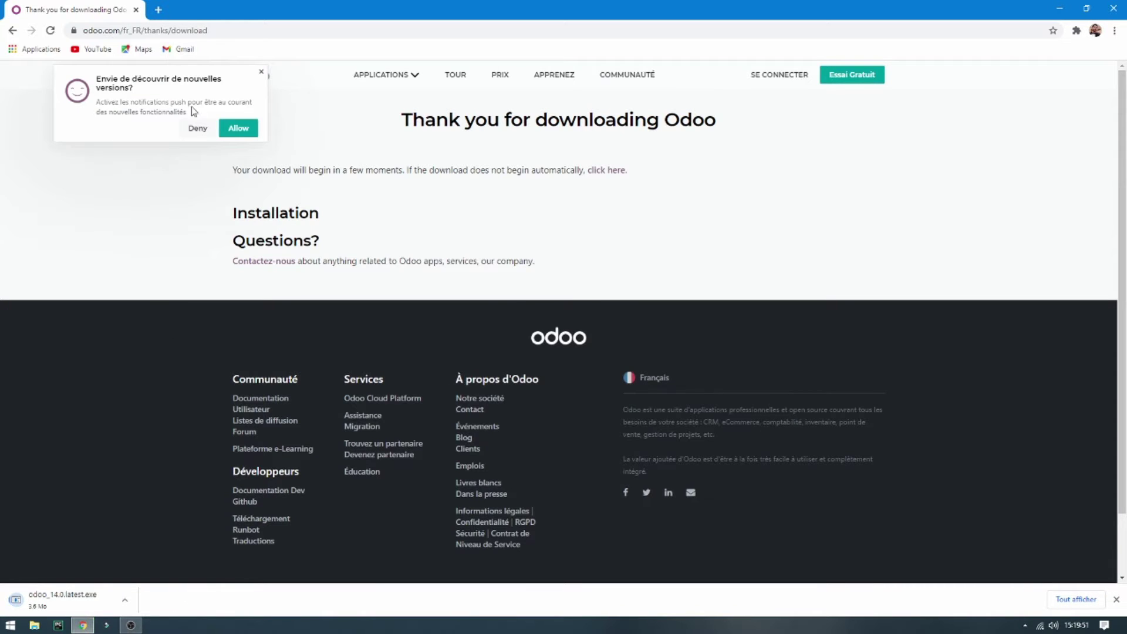
left_click(199, 128)
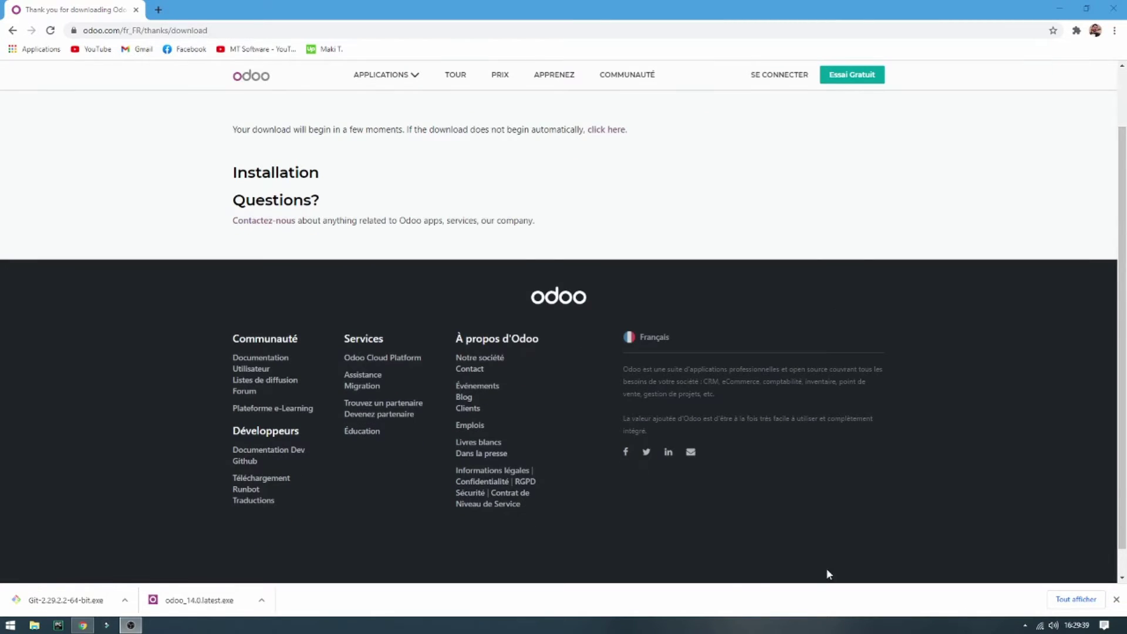
Run odoo_14.0.latest.exe and choose English as the installer language
left_click(226, 605)
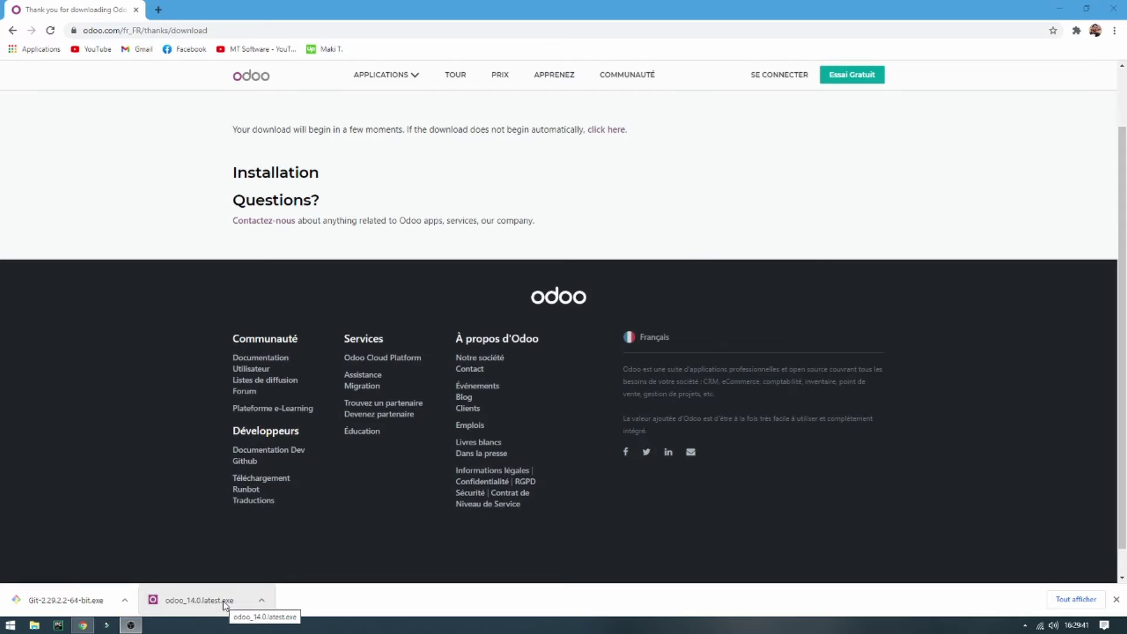
left_click(610, 326)
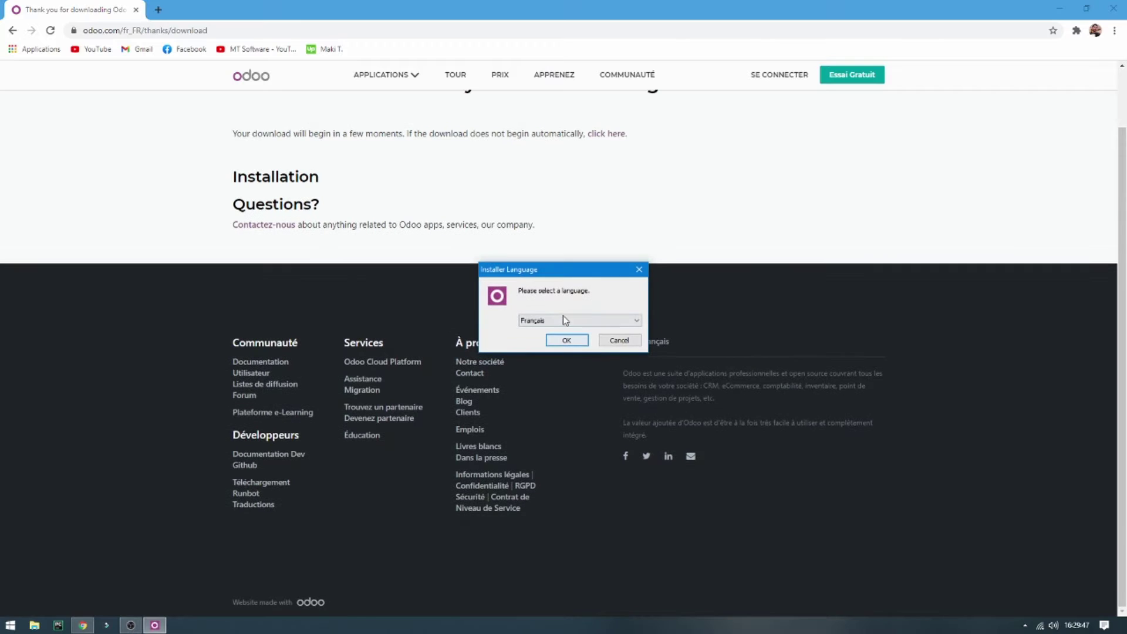
left_click(566, 320)
left_click(567, 332)
left_click(566, 339)
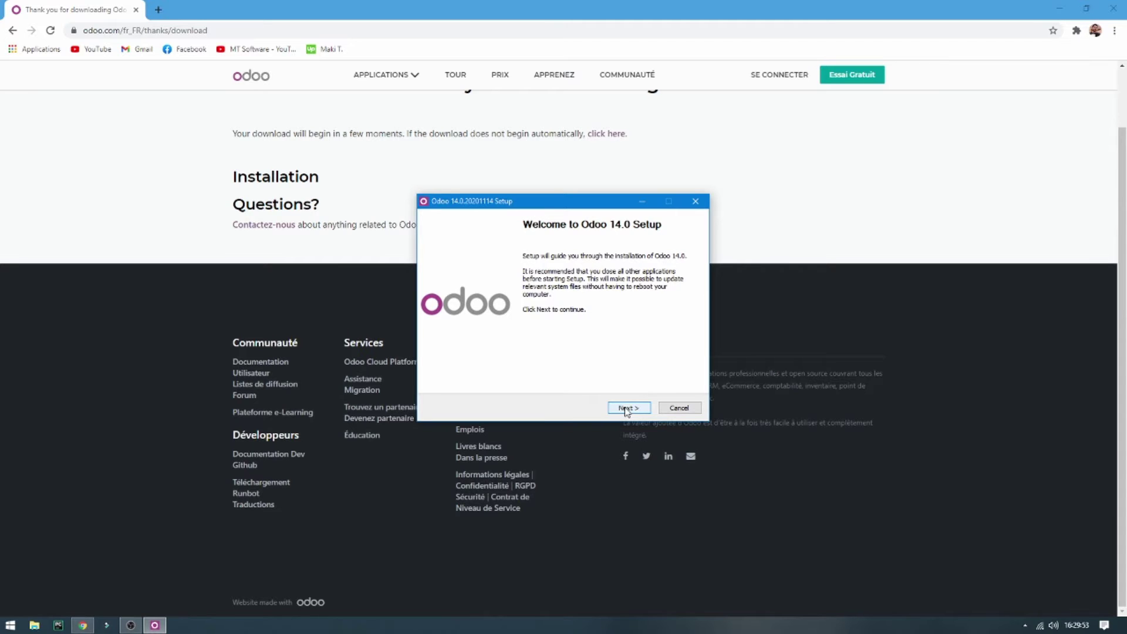
Accept the license, keep server and PostgreSQL defaults, trim the folder path to C:\Program Files\Odoo 14.0, and install
left_click(626, 409)
left_click(630, 409)
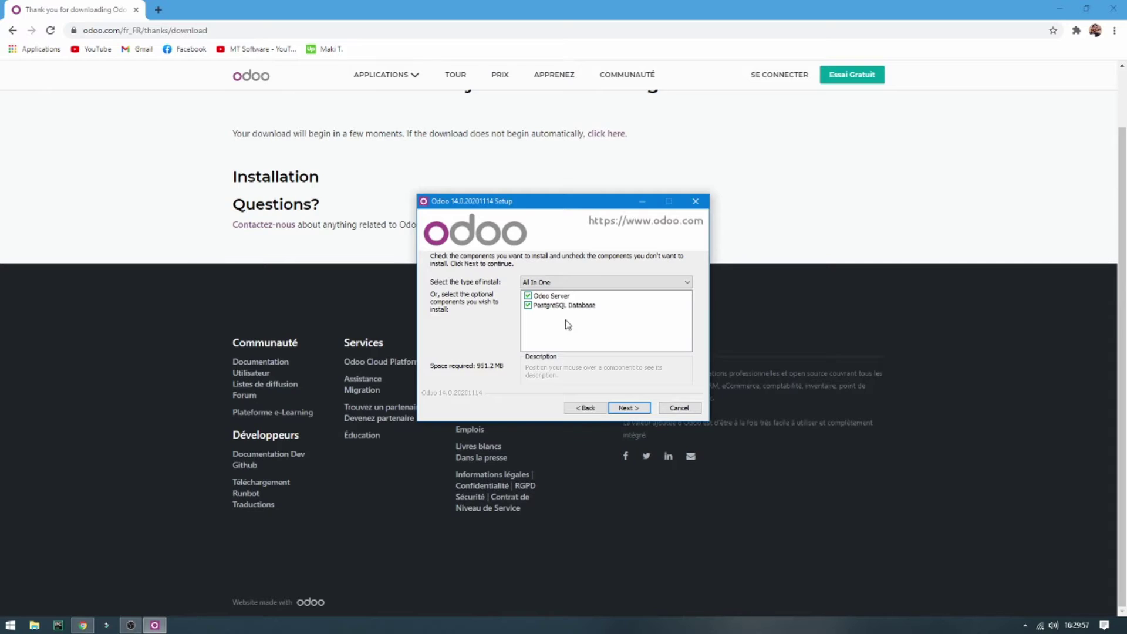
left_click(629, 409)
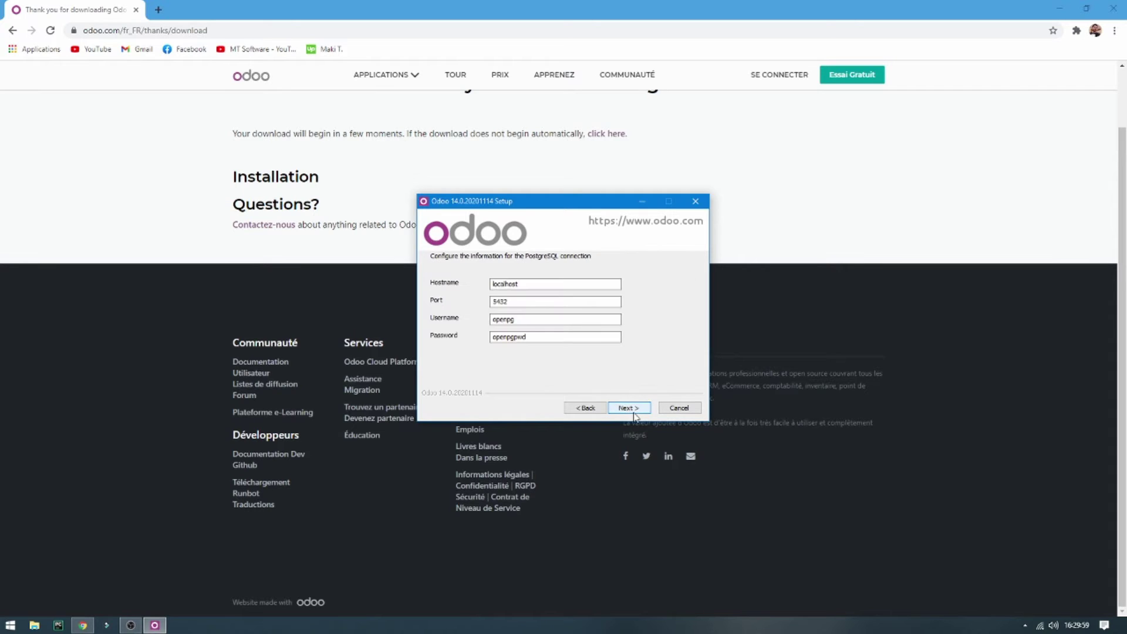
left_click(629, 409)
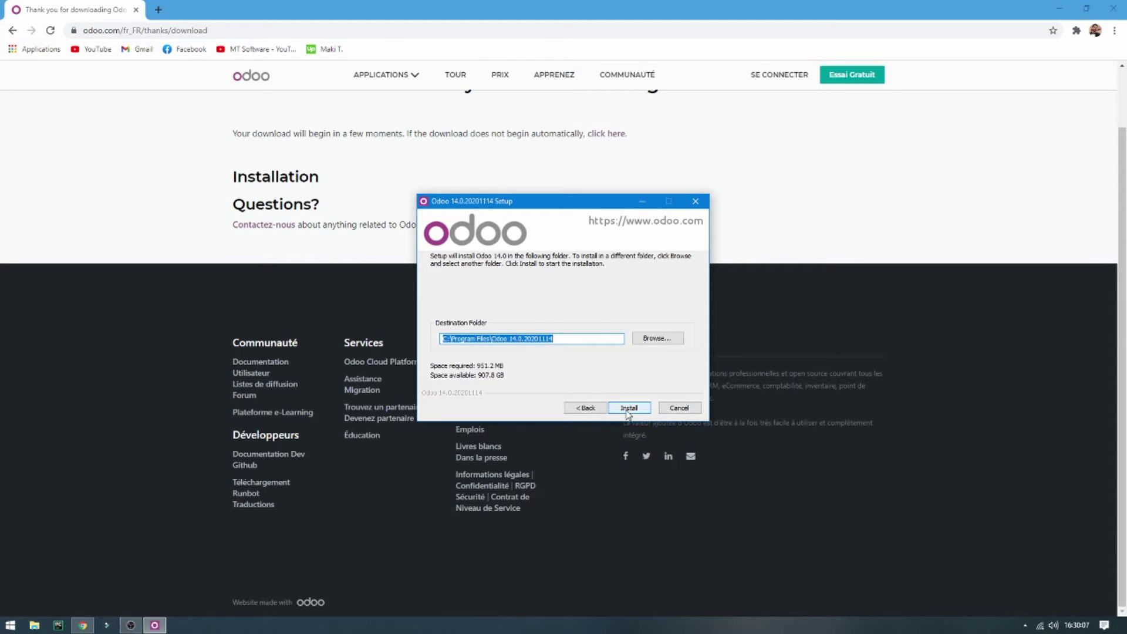
left_click(572, 341)
left_click_drag(524, 339, 549, 343)
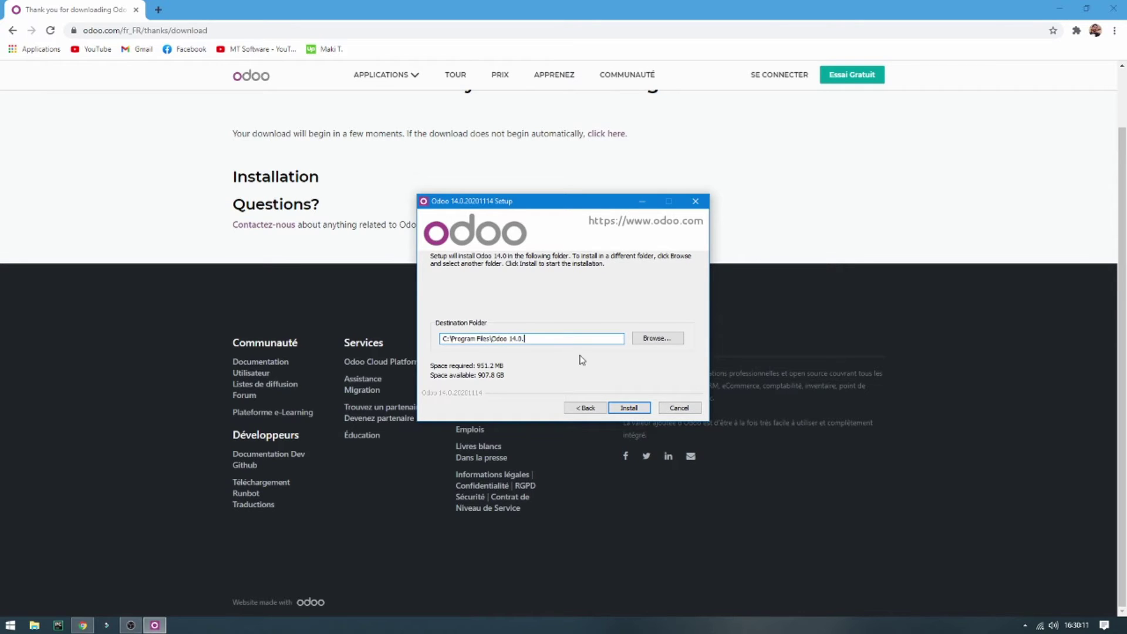
left_click(622, 407)
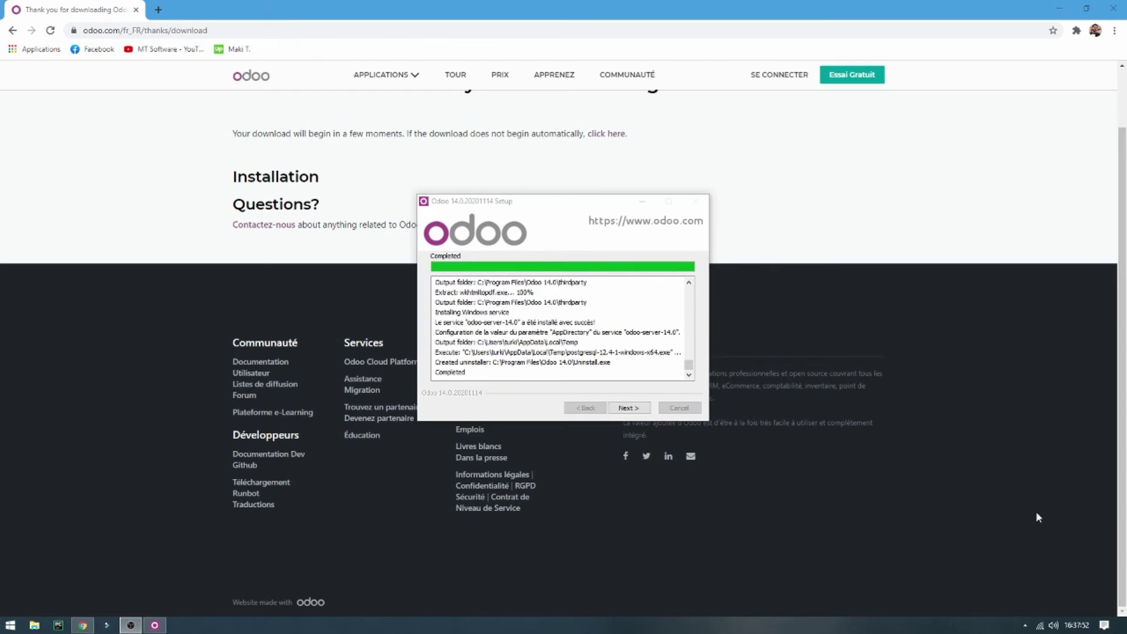
left_click(643, 406)
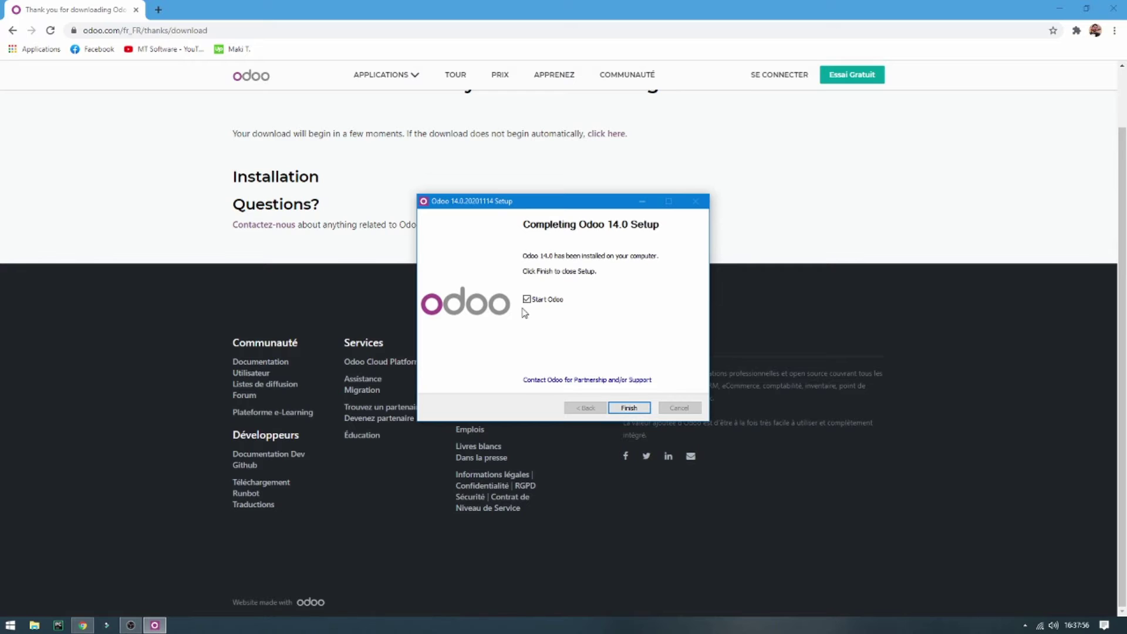
Launch Odoo, then delete the generated master password on the database creation page
left_click(627, 408)
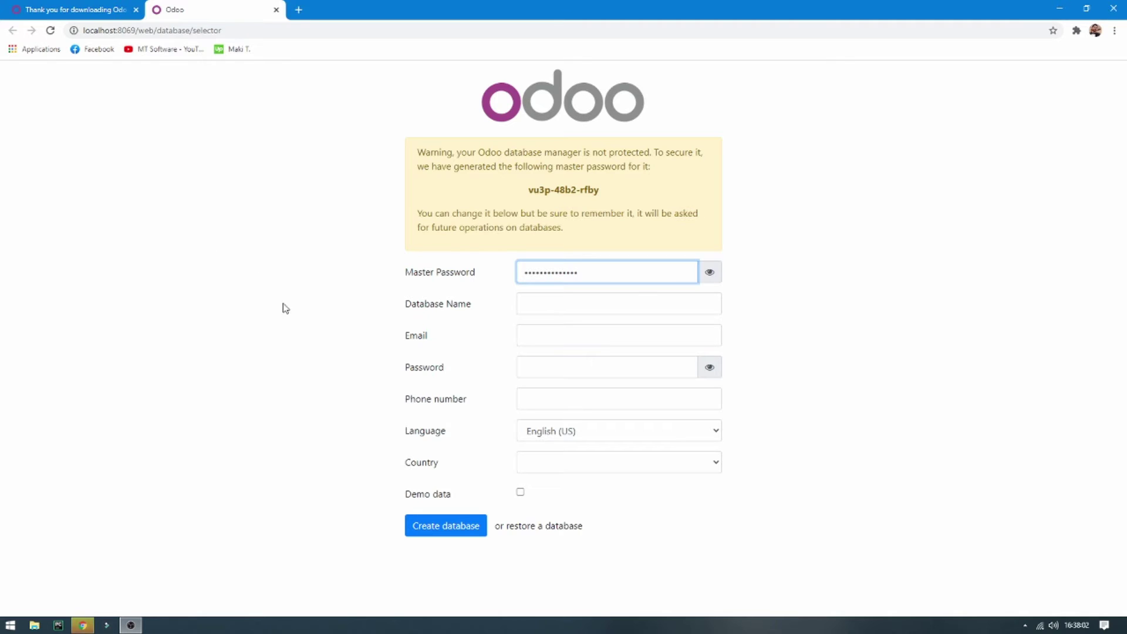
left_click(700, 271)
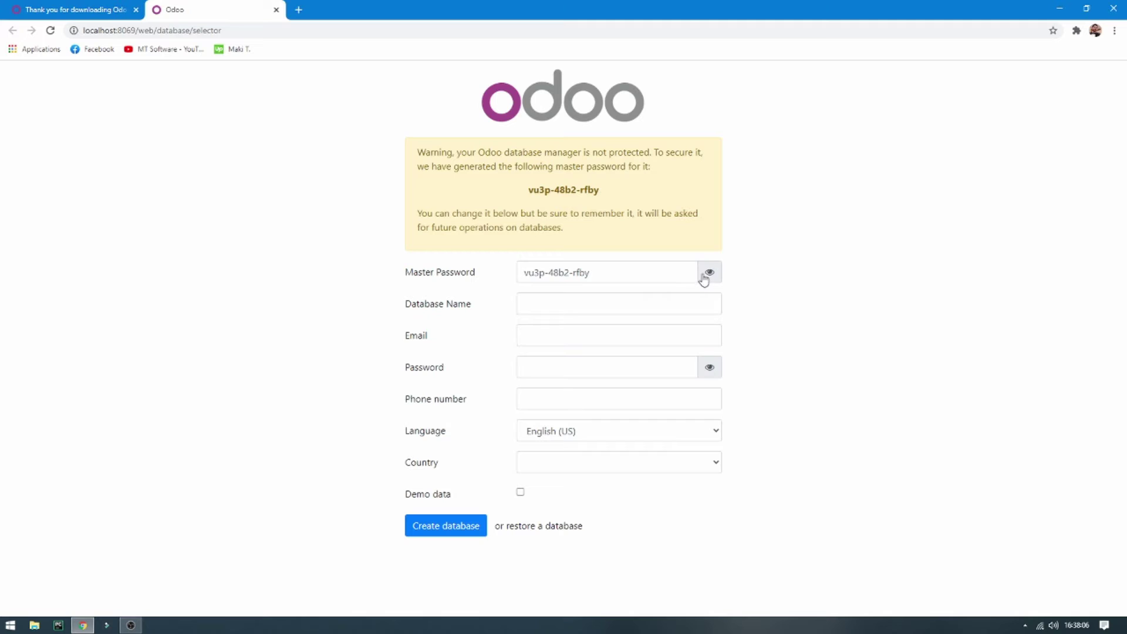
left_click(708, 274)
left_click_drag(586, 272, 476, 265)
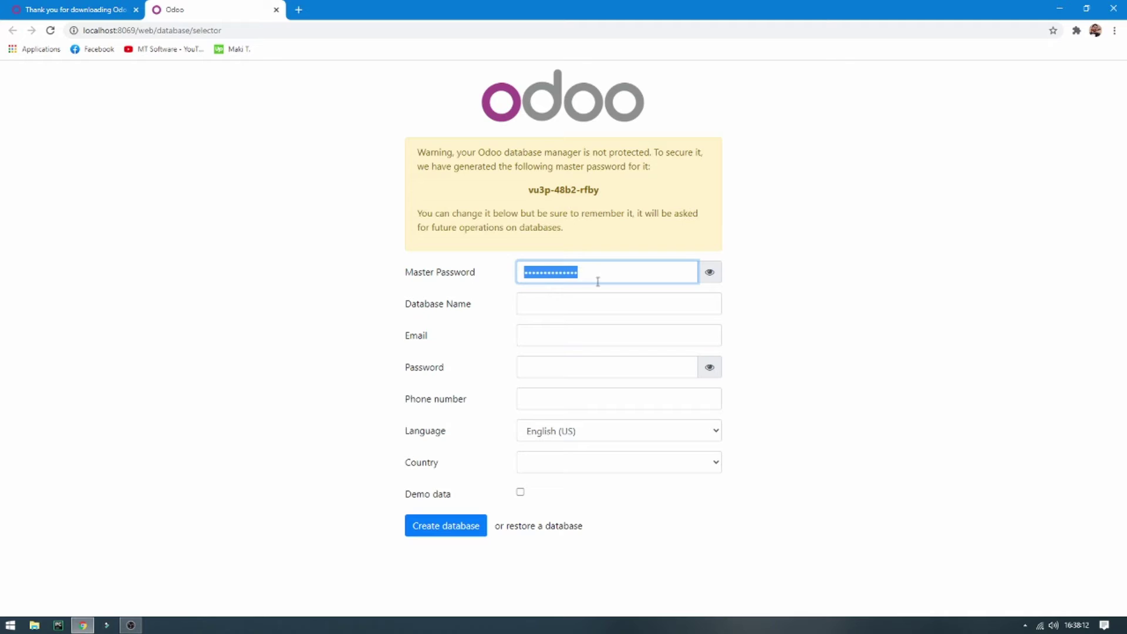
key("BackSpace")
left_click(641, 301)
left_click(632, 312)
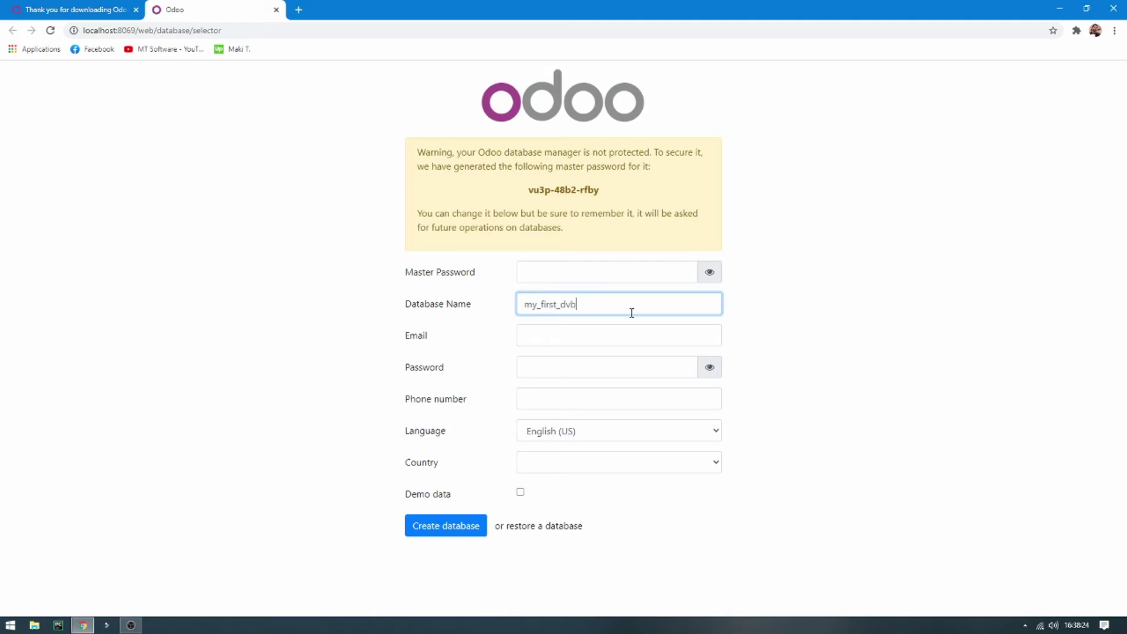
Enter the admin login e-mail and password, create my_first_db, and save the login in Chrome
key("Tab")
type("ad")
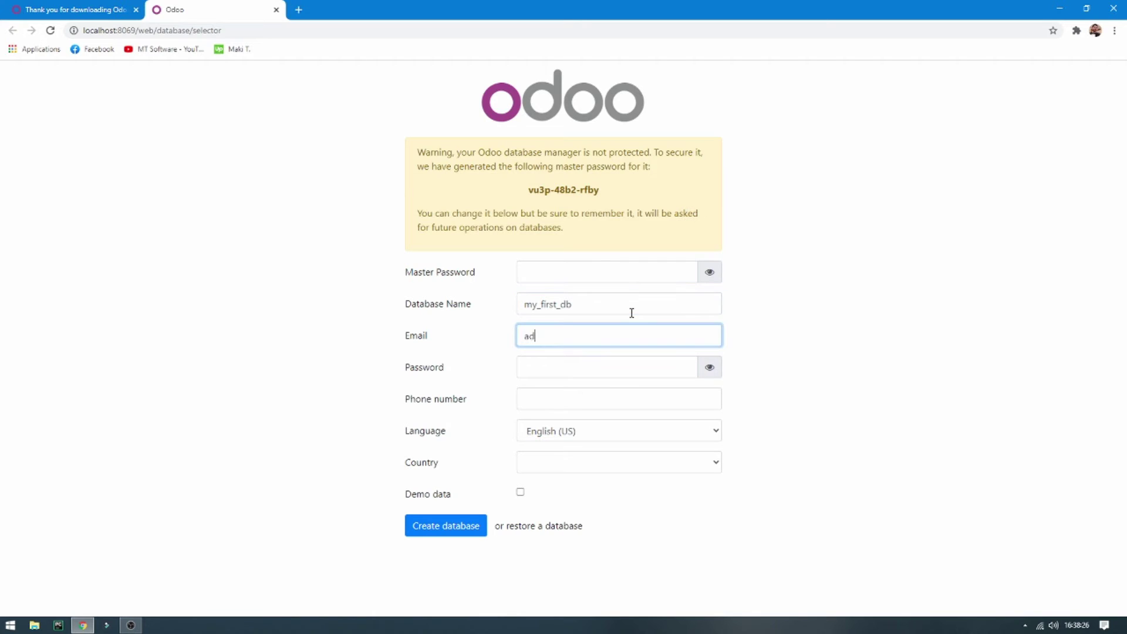
key("Tab")
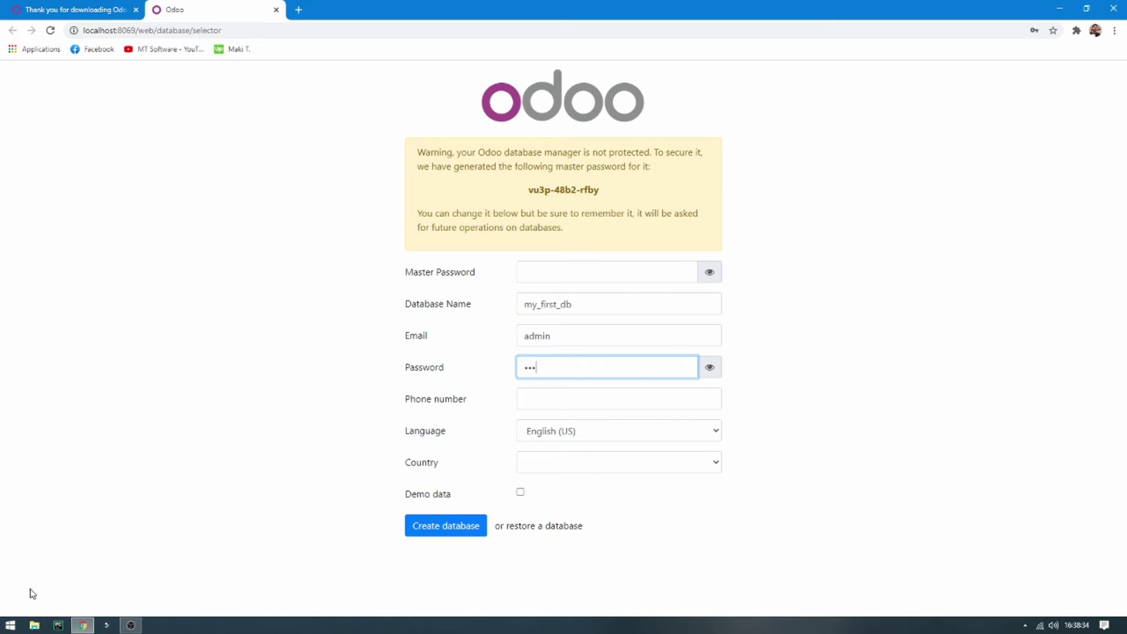
left_click(448, 530)
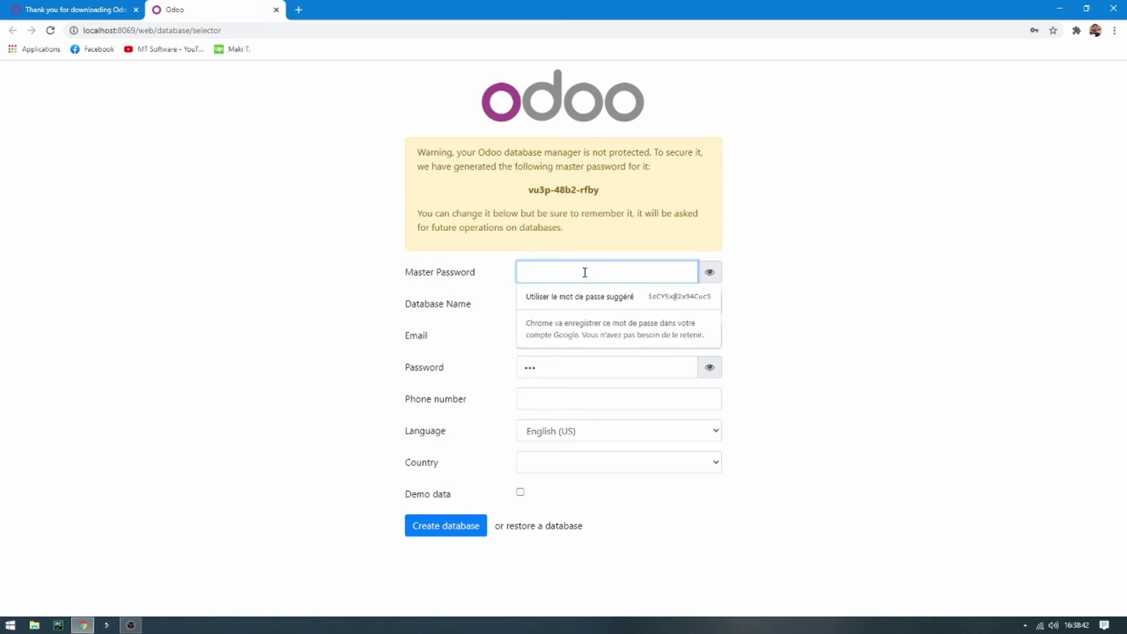
type("456")
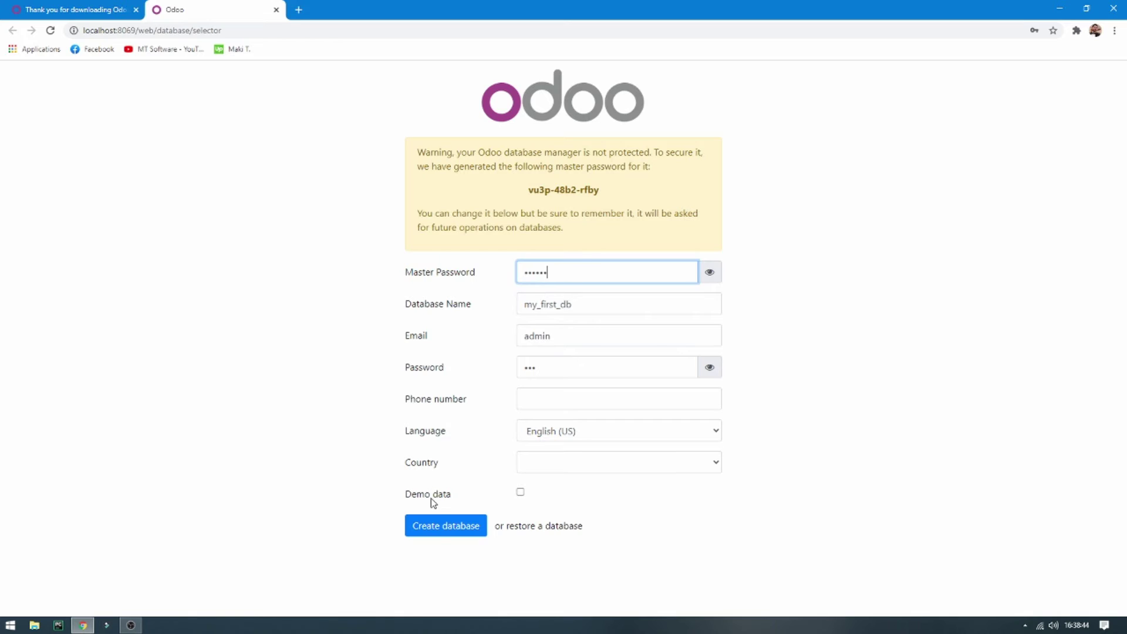
left_click(443, 531)
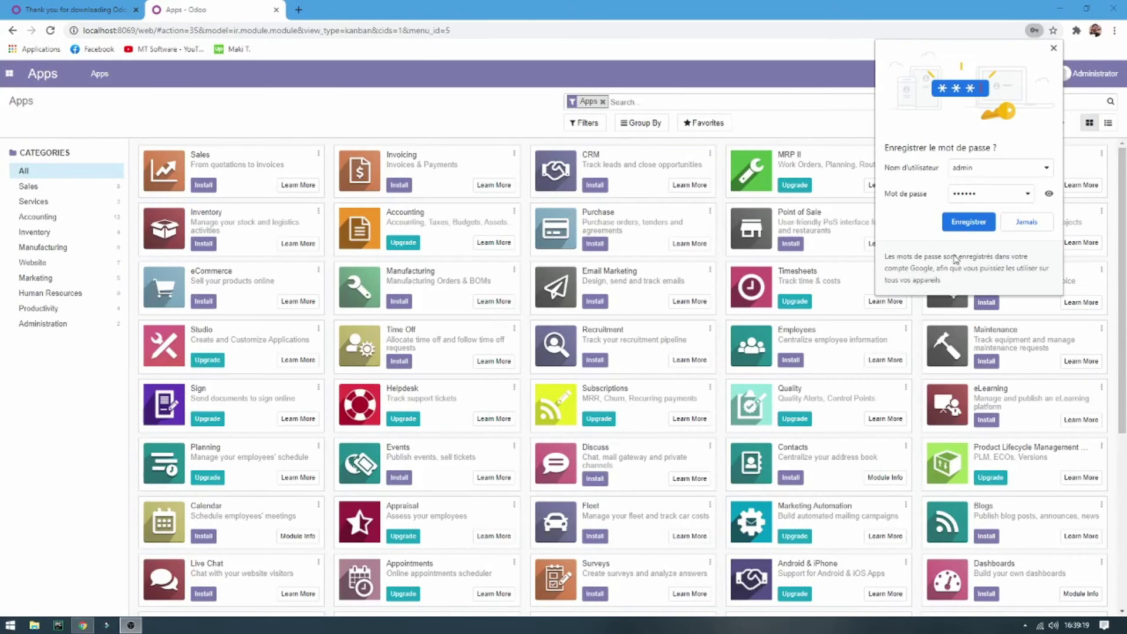
left_click(968, 223)
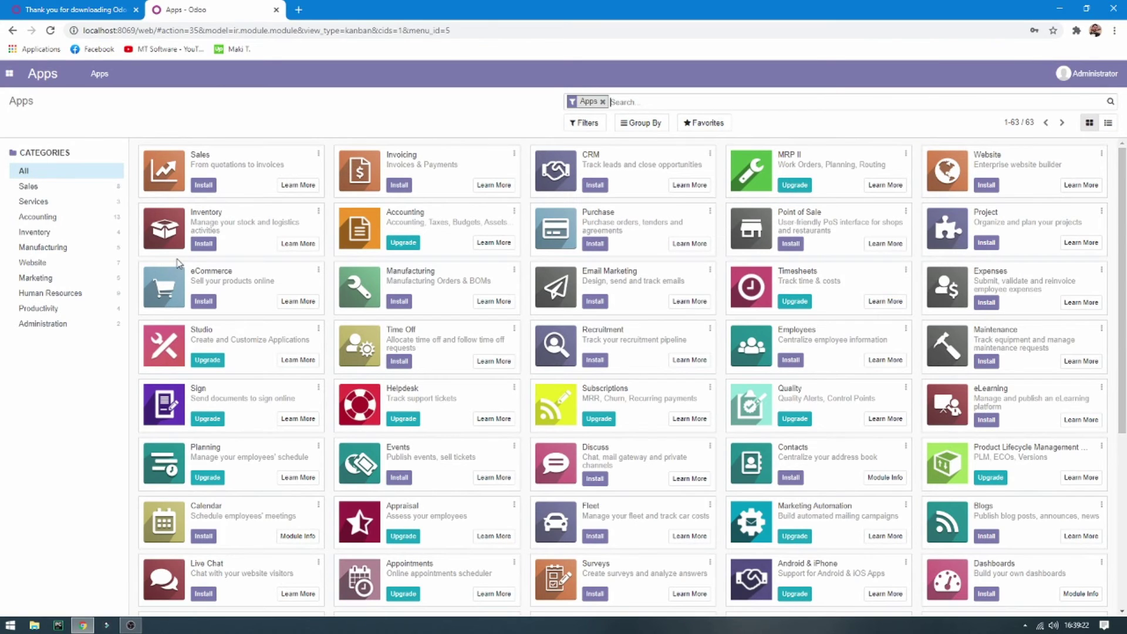
Visit the Settings app, then return to the Apps catalogue
left_click(9, 73)
left_click(27, 114)
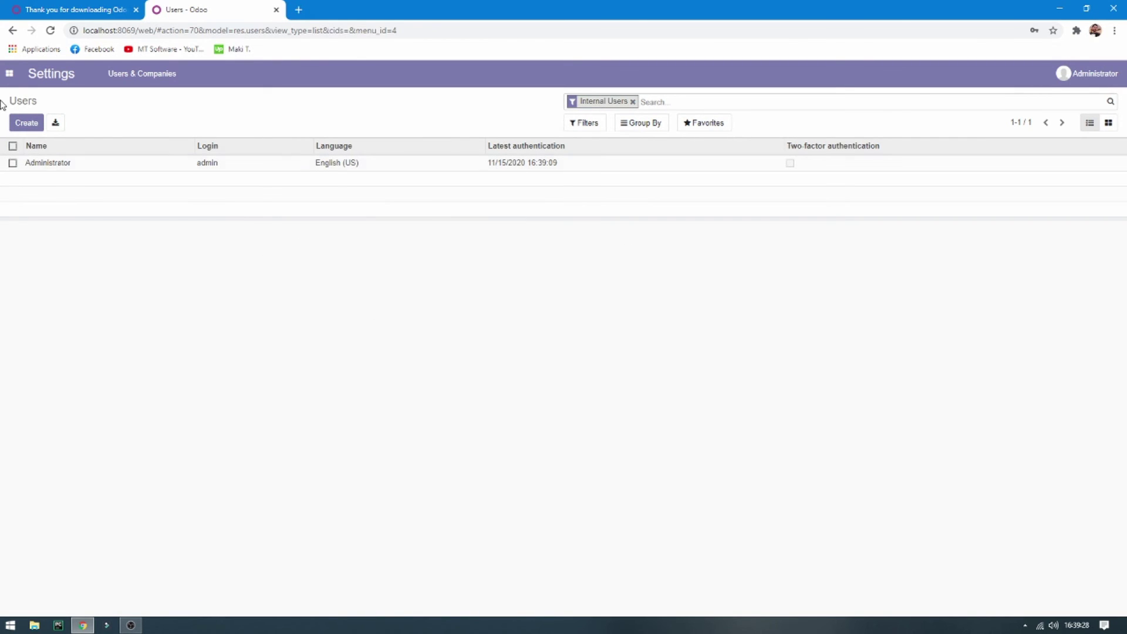
left_click(8, 73)
left_click(23, 100)
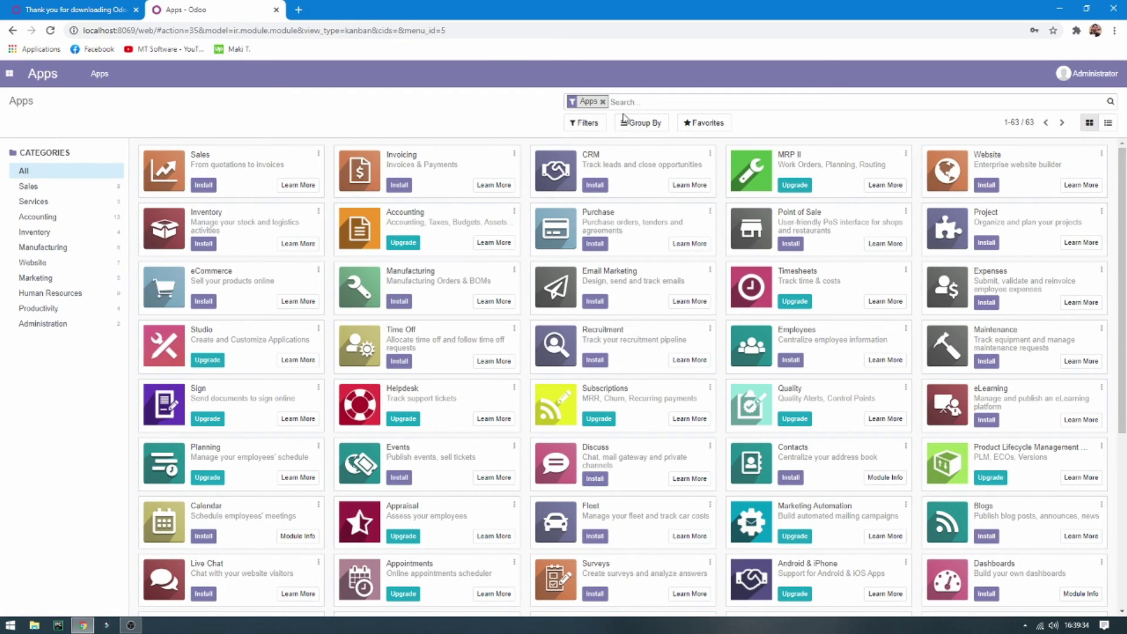
Filter the modules by 'contact' and install the Contacts app
left_click(602, 101)
type("c")
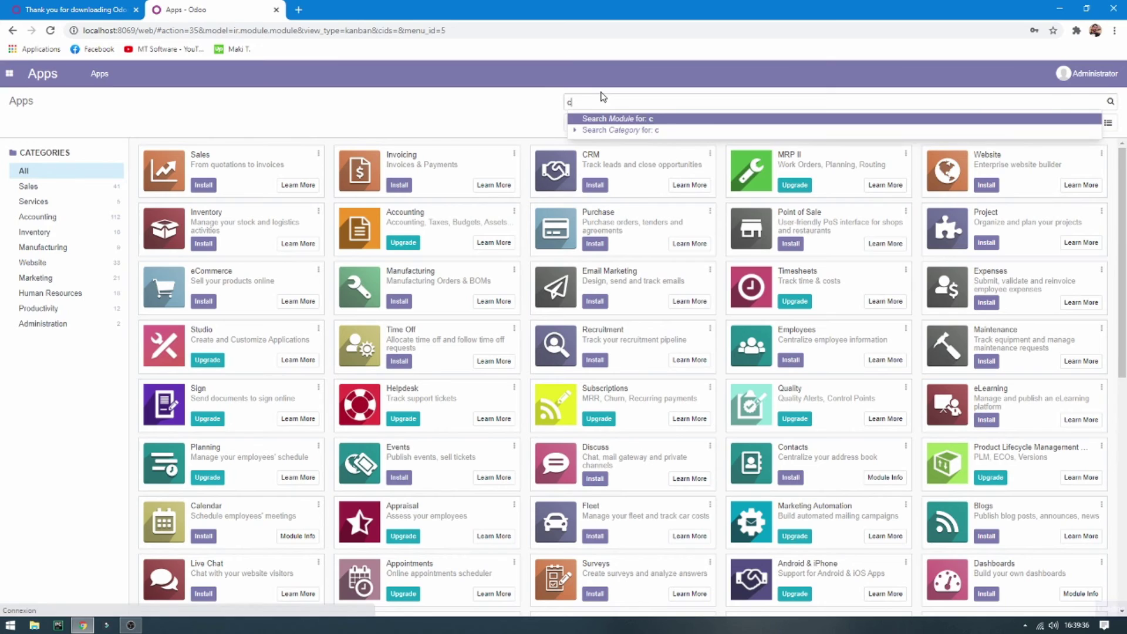
type("ontact")
key("Return")
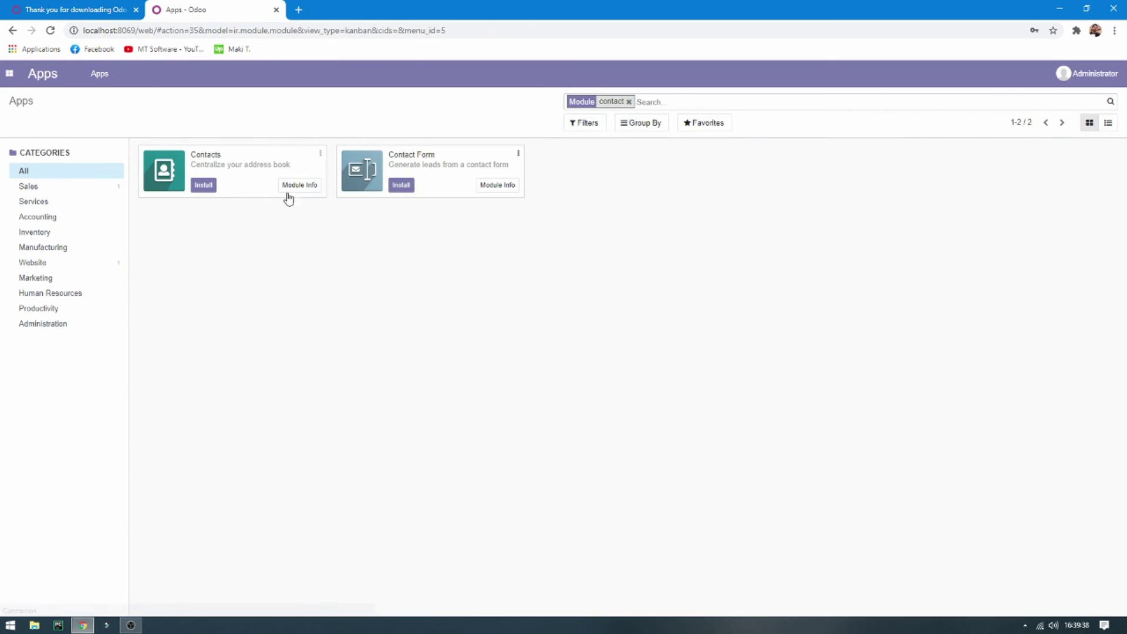
left_click(204, 186)
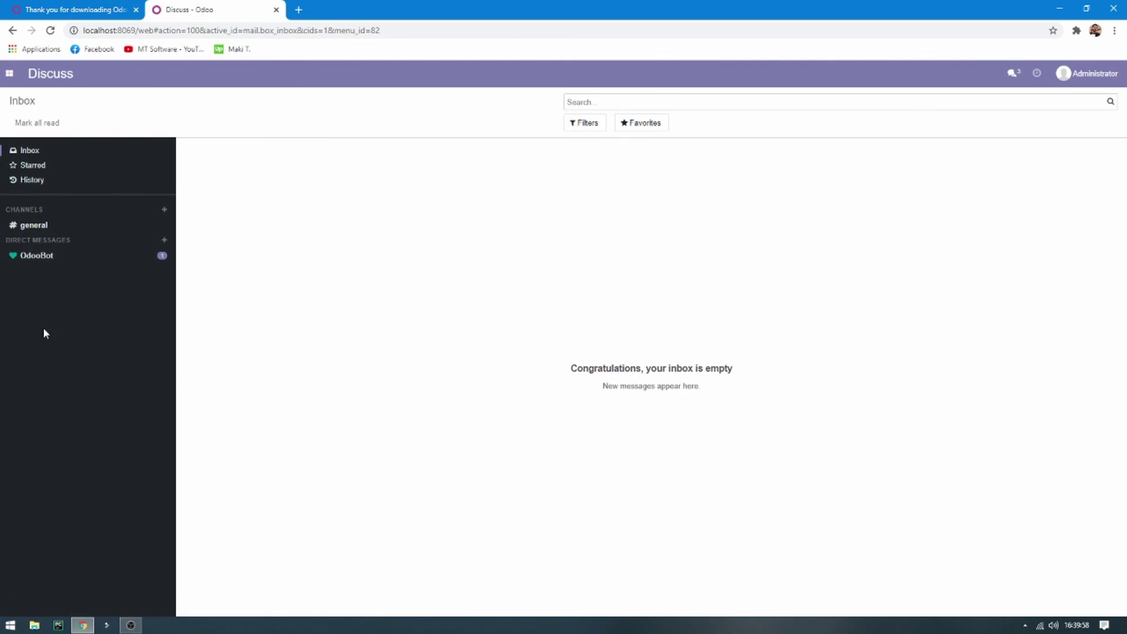
Open Settings and scroll to About to highlight the version Odoo 14.0-20201114 (Community Edition)
left_click(9, 73)
left_click(26, 143)
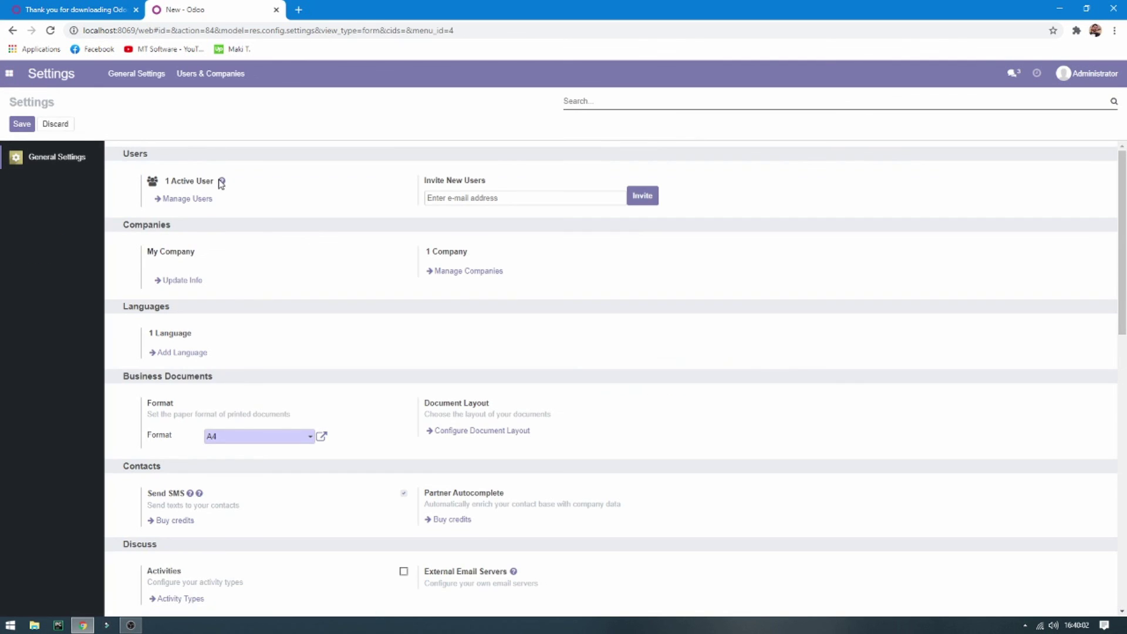
scroll(263, 197, "down", 6)
scroll(265, 199, "down", 6)
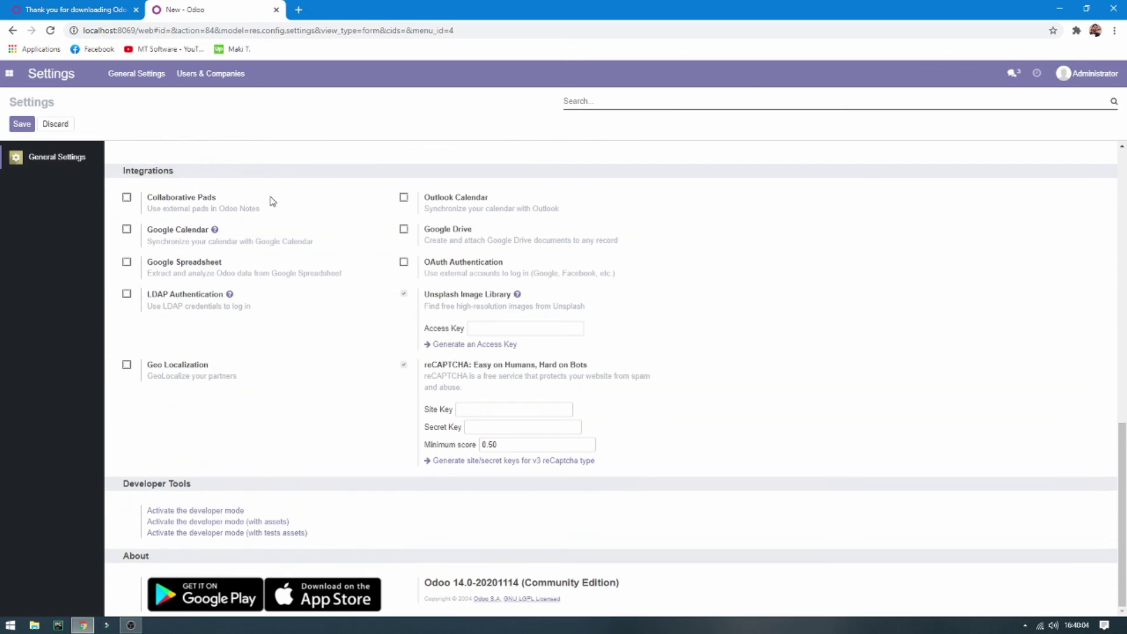
left_click_drag(426, 581, 633, 590)
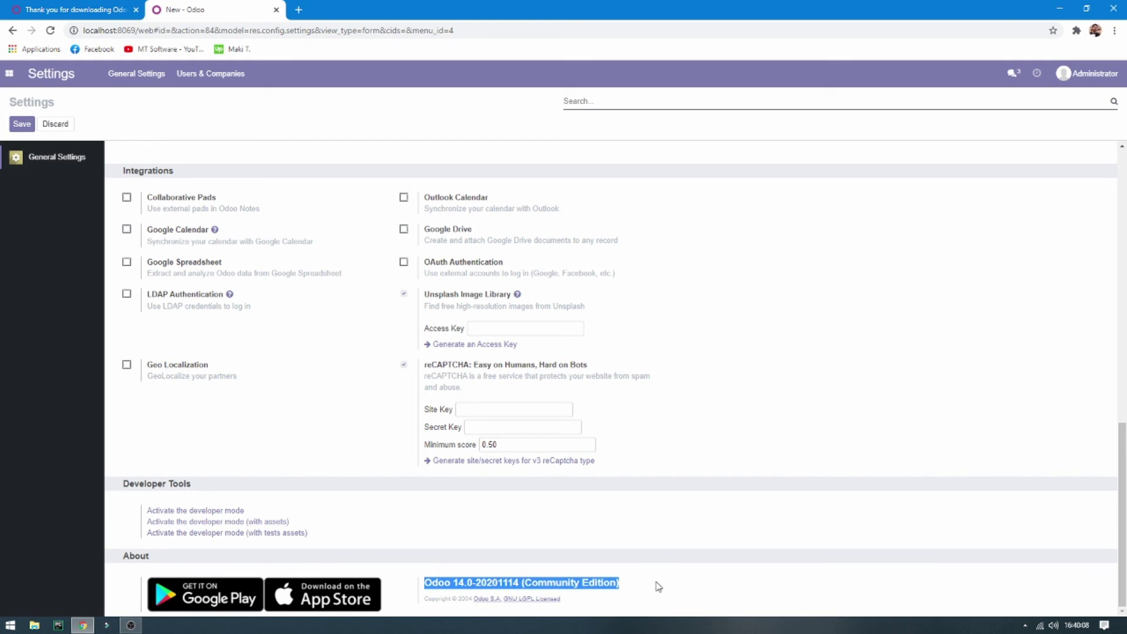
left_click(691, 585)
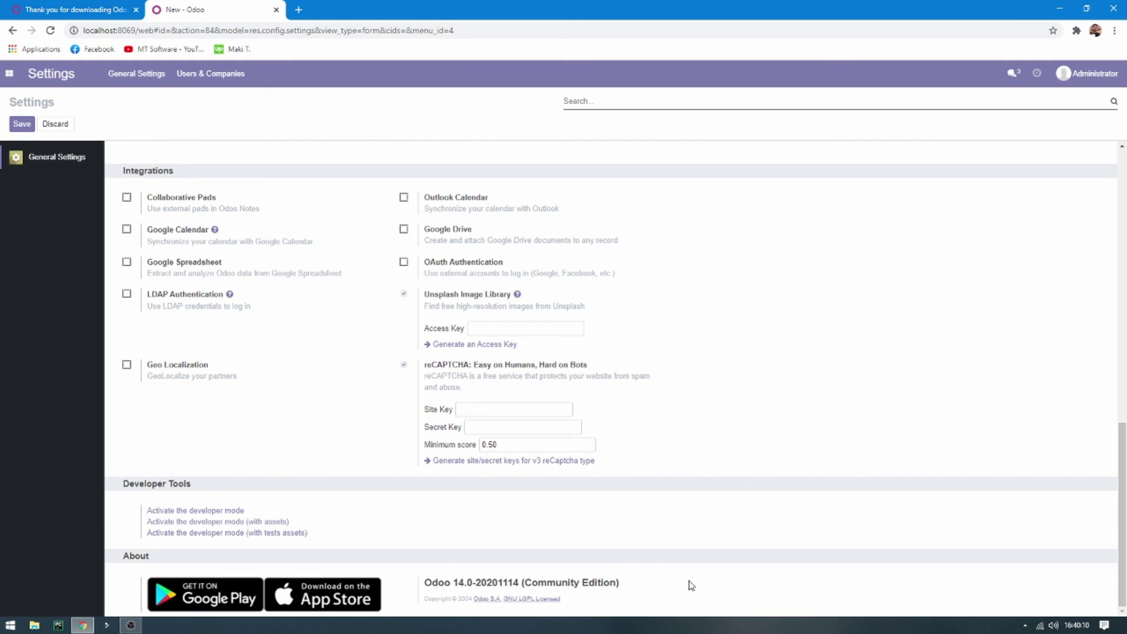